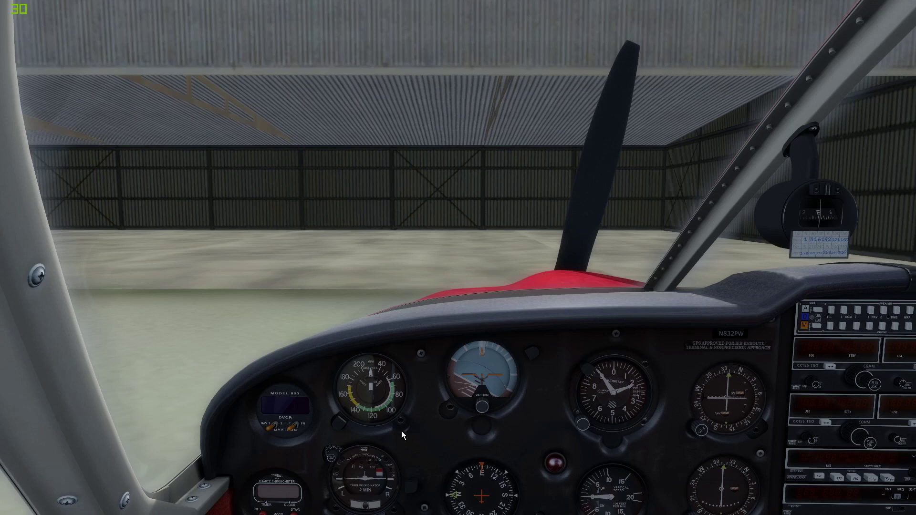
Step: Open Options > Settings > Graphics and view the texture resolution choices (currently High - 2048x2048)
key("alt")
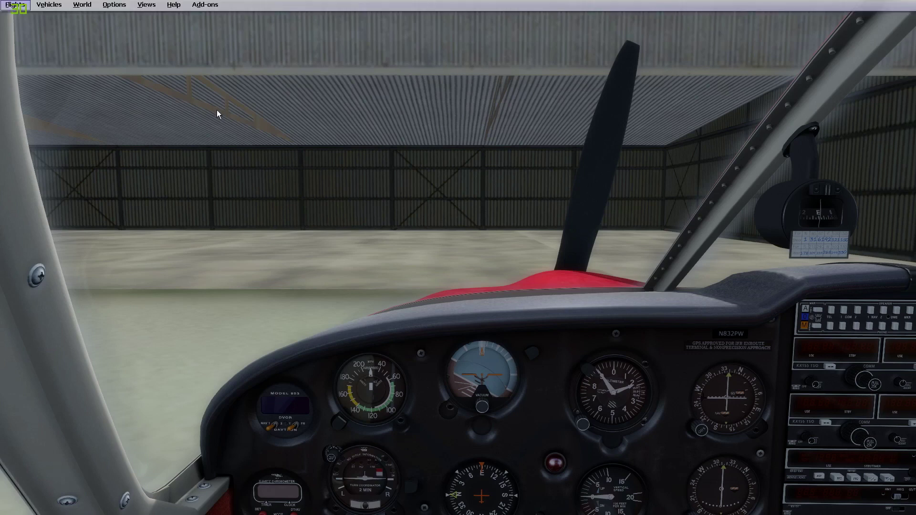
left_click(123, 8)
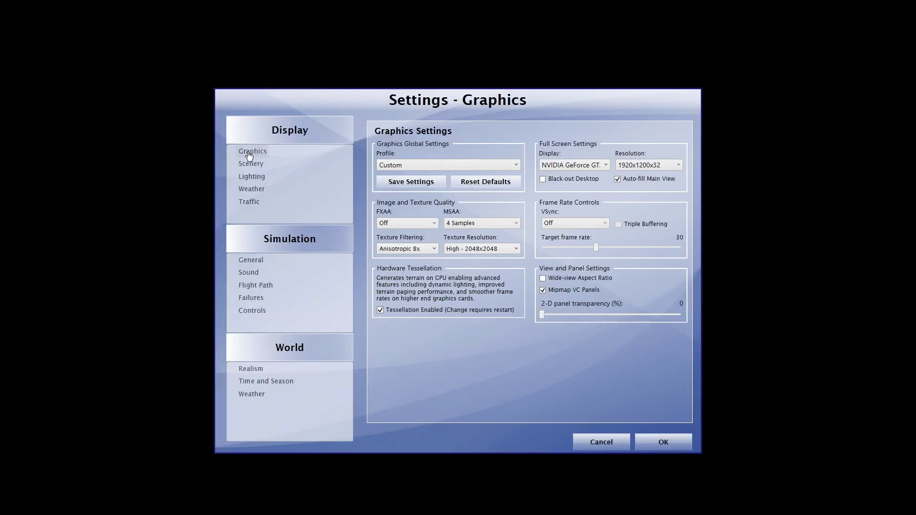
left_click(248, 155)
left_click(517, 248)
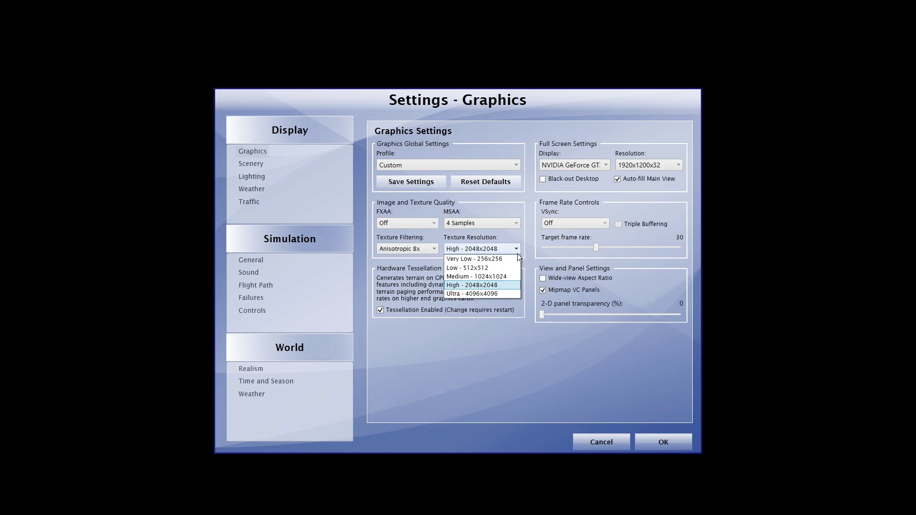
left_click(496, 286)
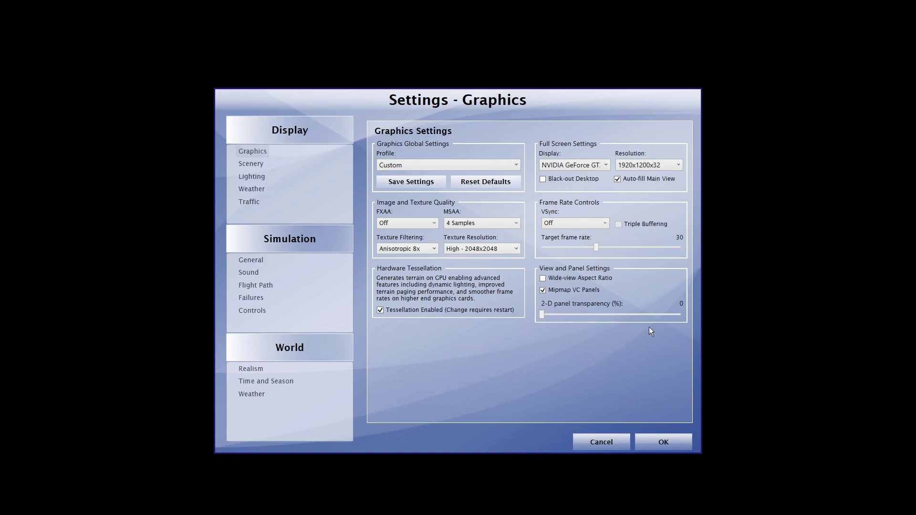
left_click(250, 164)
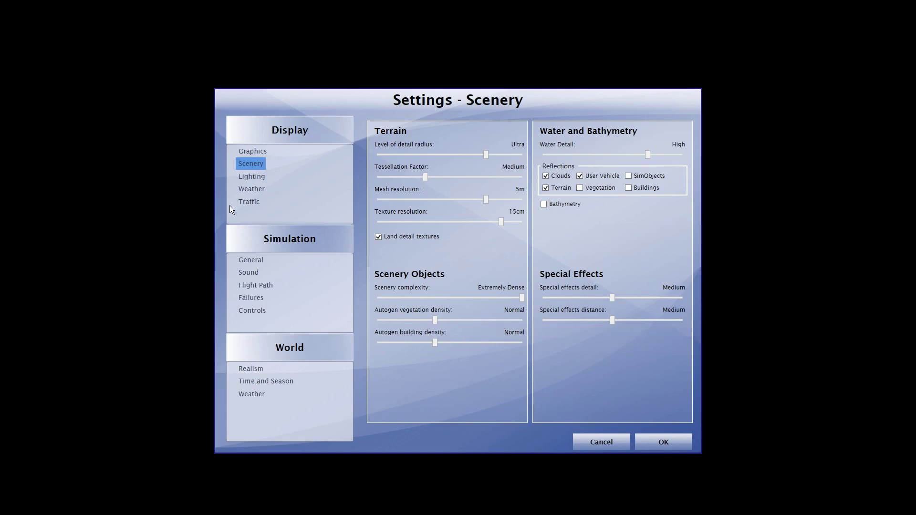
Step: Switch to the Lighting settings page to review shadow quality and distances
left_click(255, 183)
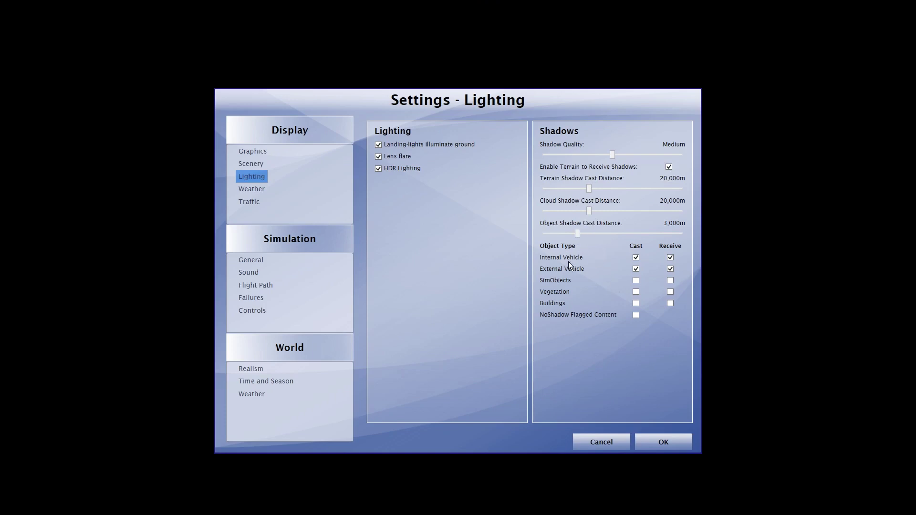
Step: Turn off shadow receiving for the External Vehicle
left_click(671, 269)
Step: Review the Weather settings page, then move on to the Traffic settings
left_click(250, 189)
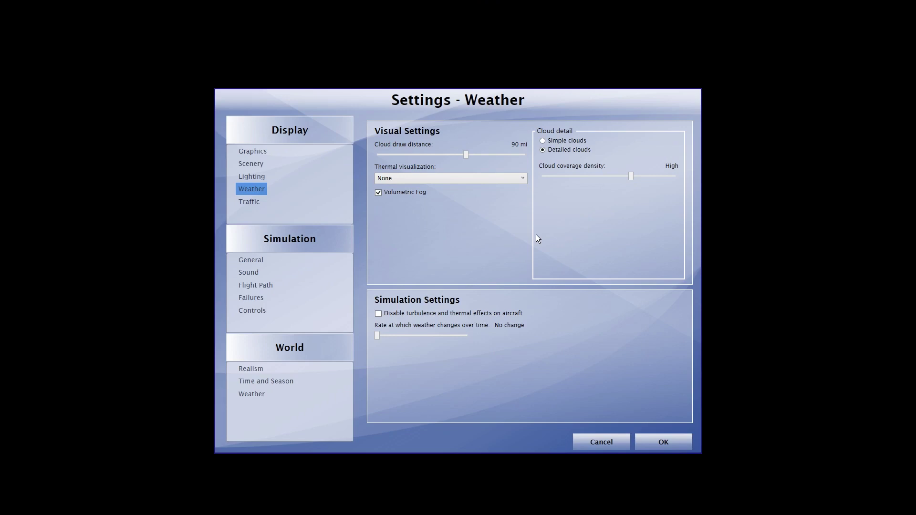
left_click(252, 205)
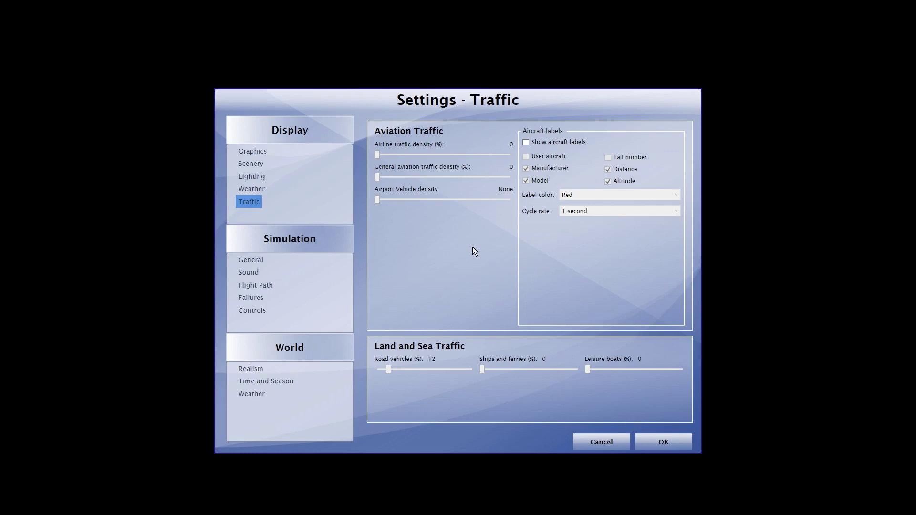
Step: Switch to the General simulation settings with Hybrid units and the Pilot 3 voice
left_click(260, 263)
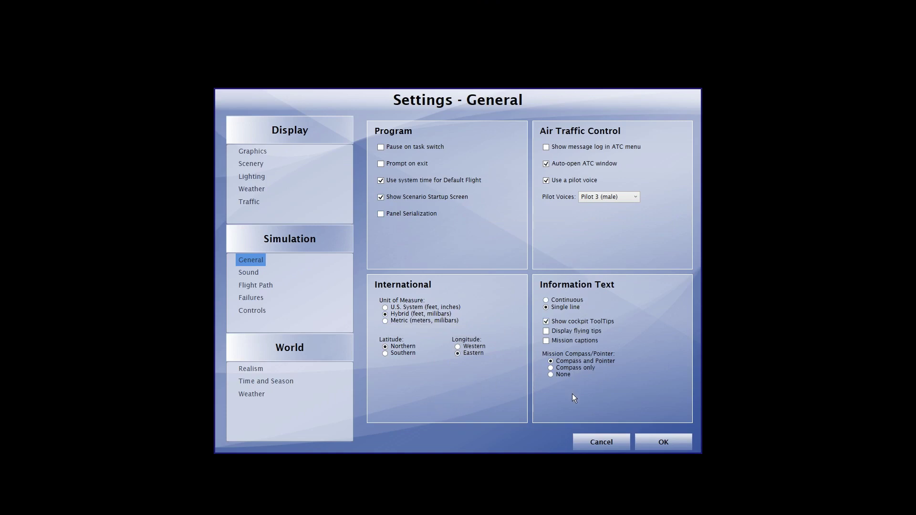
Step: Step through the Sound and Flight Path pages to the Failures page with random failures off
left_click(253, 275)
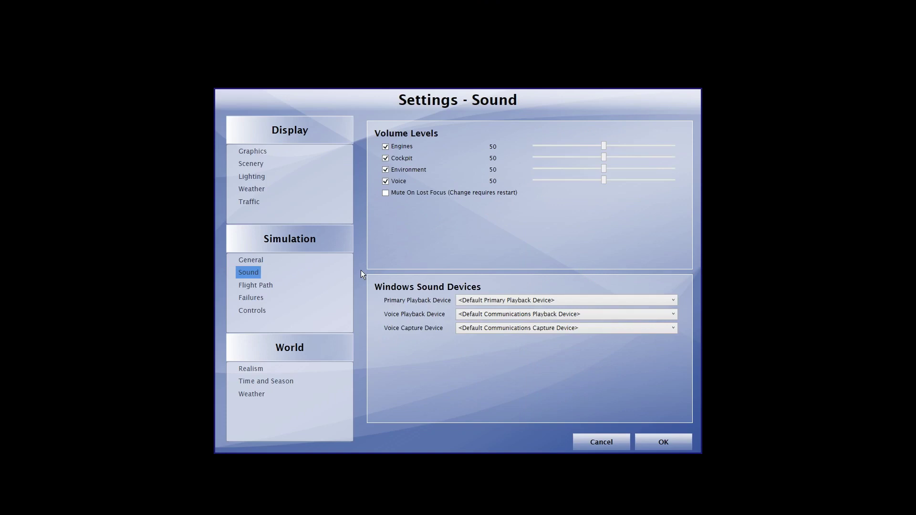
left_click(251, 288)
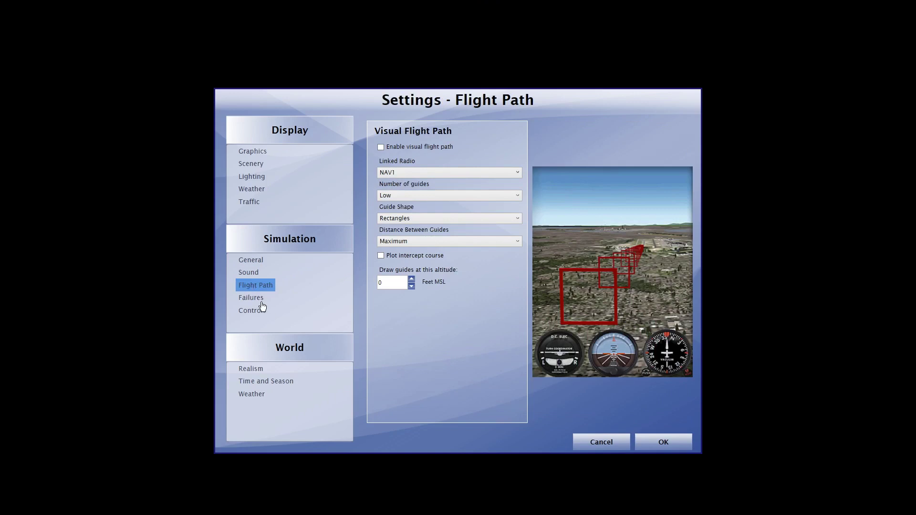
left_click(256, 303)
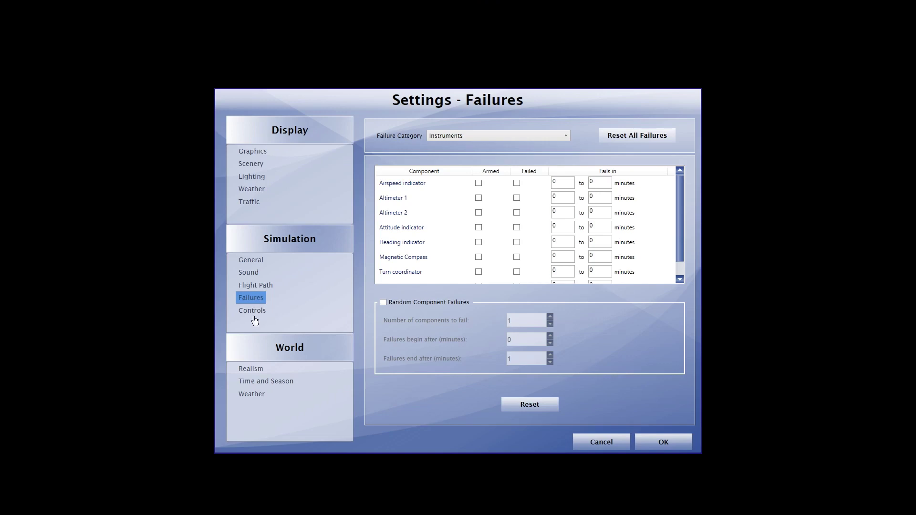
Step: Show the Controls calibration page listing the Saitek Pro Flight Cessna Rudder Pedals
left_click(252, 313)
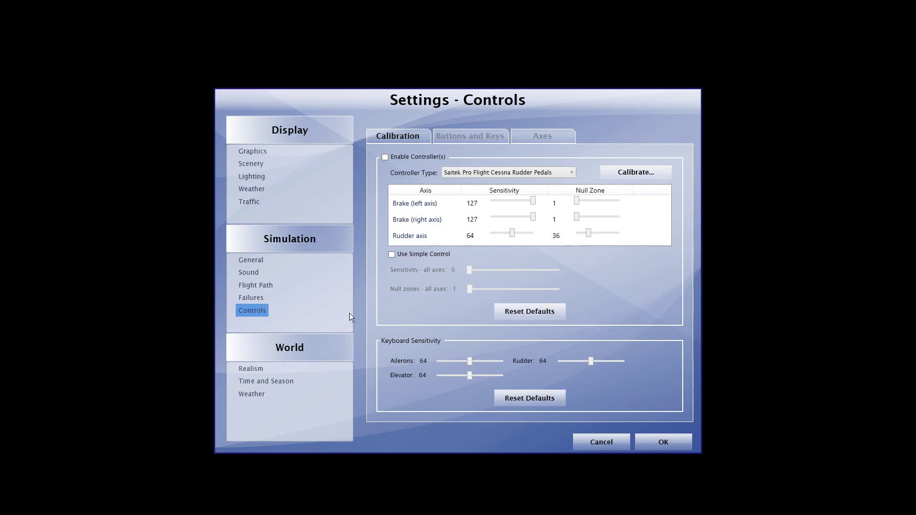
Step: Review Realism, then show Time and Season (07/08/2015, Summer, 9:13:14, Day)
left_click(251, 369)
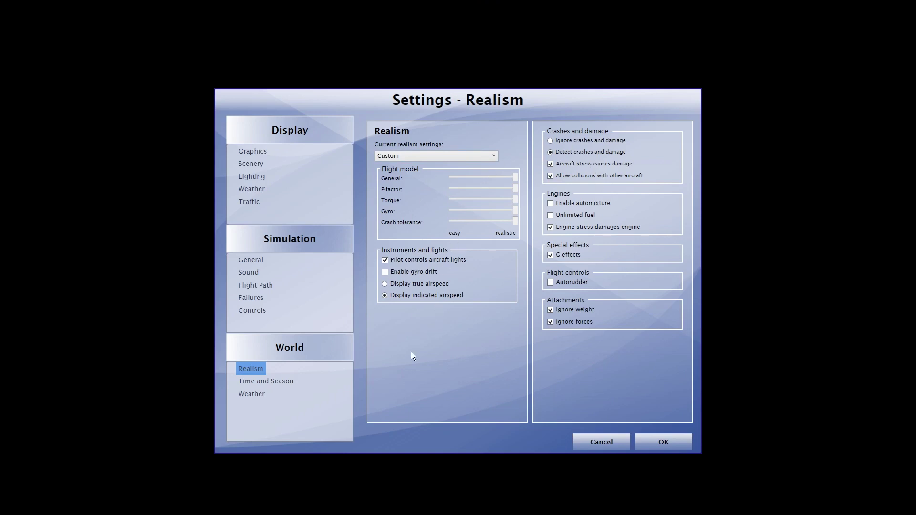
left_click(286, 384)
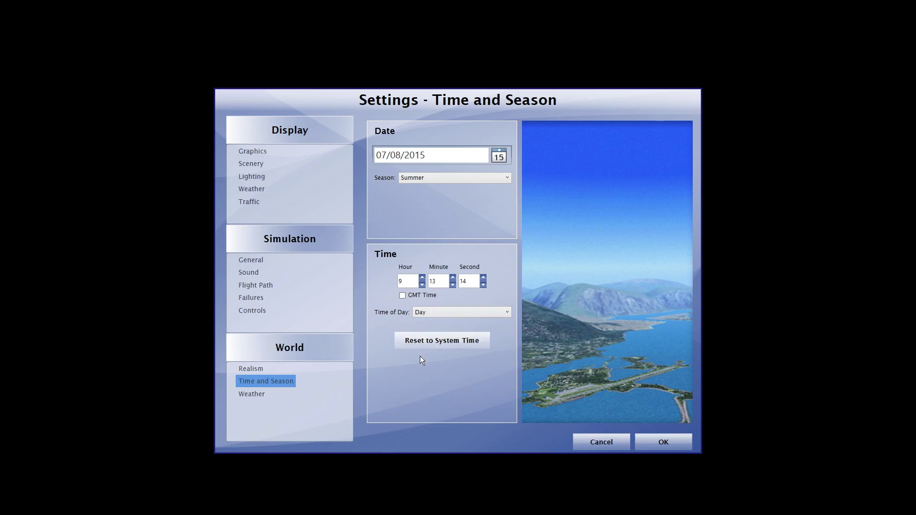
Step: Switch to the World Weather page with the Clear Skies theme at the top
left_click(256, 398)
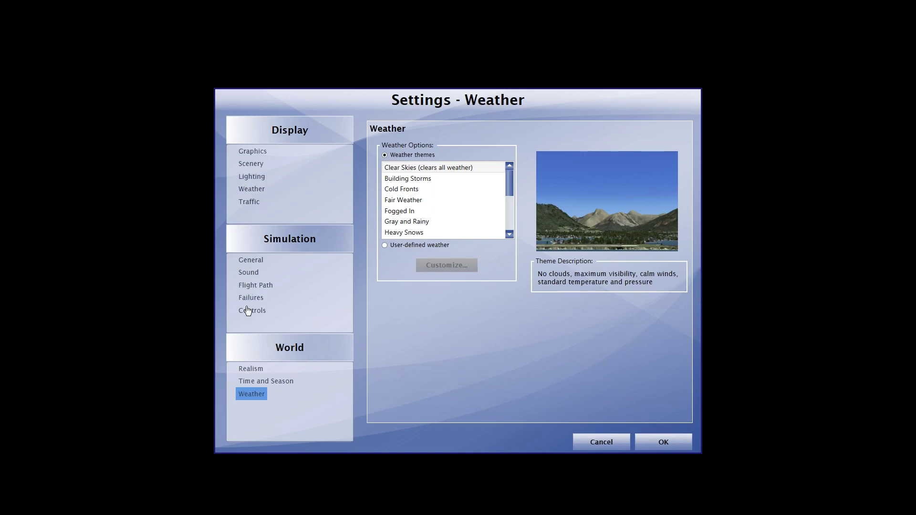
Step: Close Settings with OK and reload the changed Prepar3D.cfg in Notepad++
left_click(663, 441)
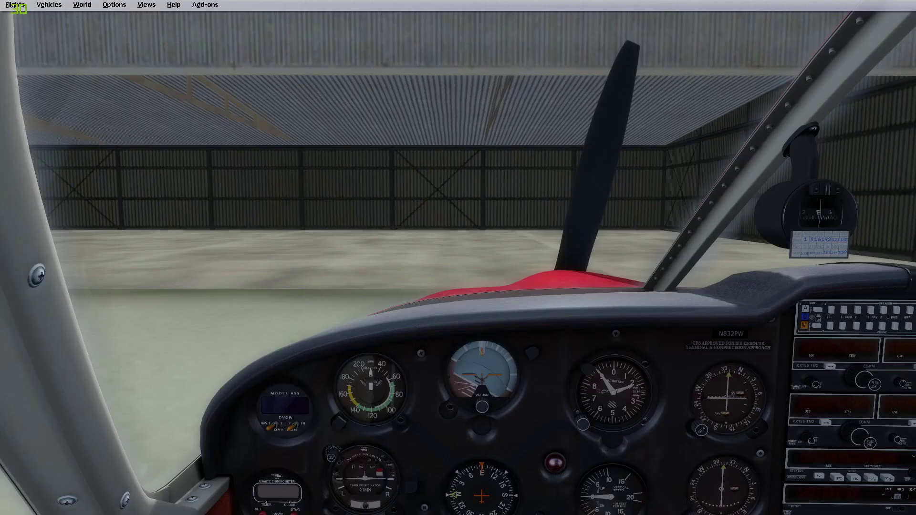
mouse_move(304, 514)
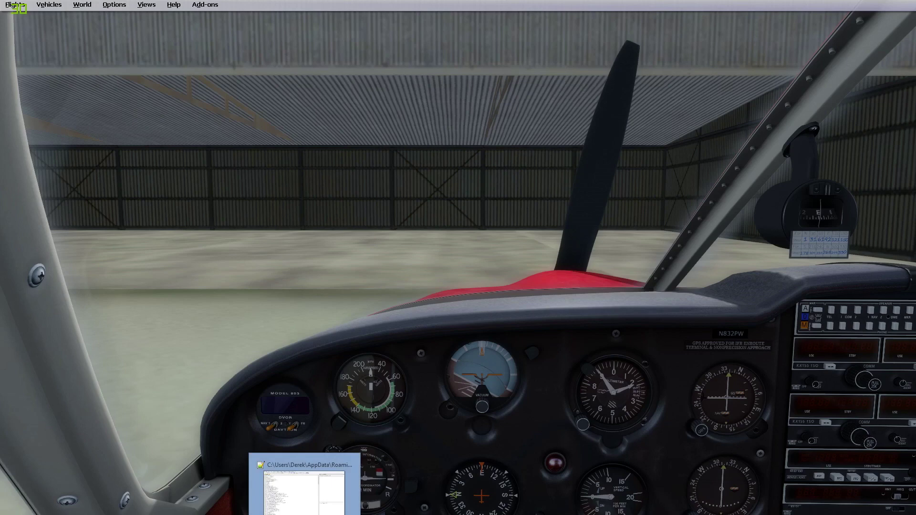
left_click(304, 494)
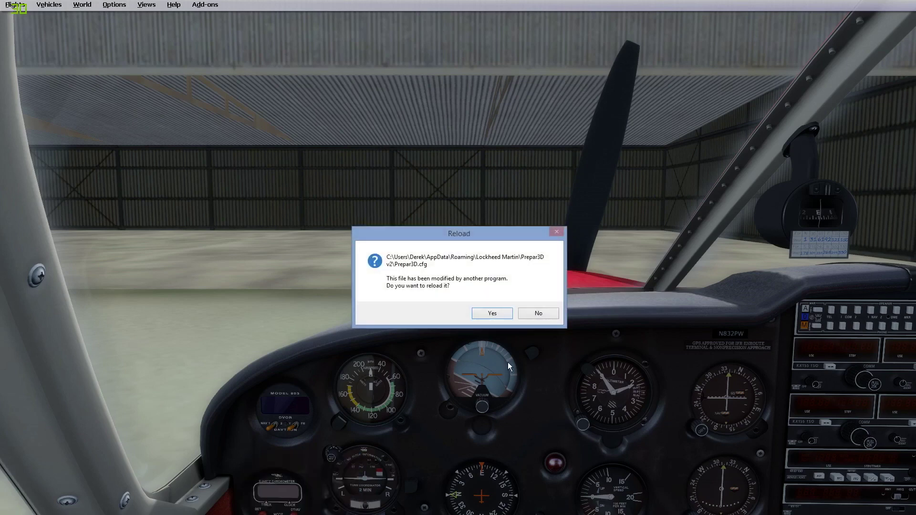
left_click(492, 314)
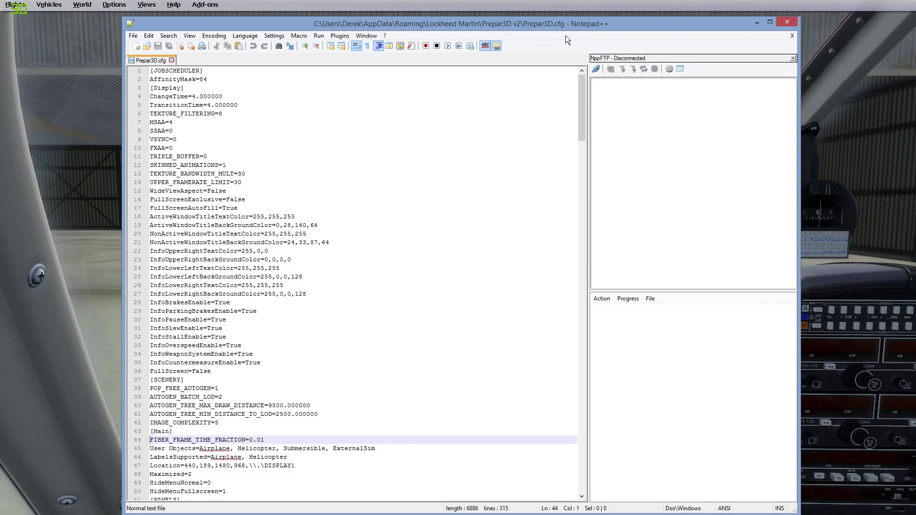
Step: Highlight the AffinityMask=84 and FIBER_FRAME_TIME_FRACTION=0.01 lines in Prepar3D.cfg, then close Notepad++
left_click_drag(631, 27, 642, 24)
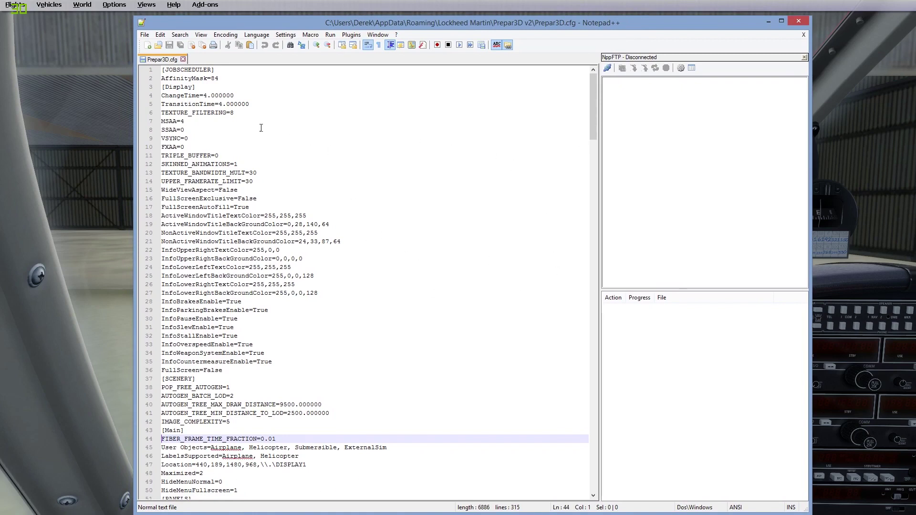
left_click_drag(233, 79, 162, 69)
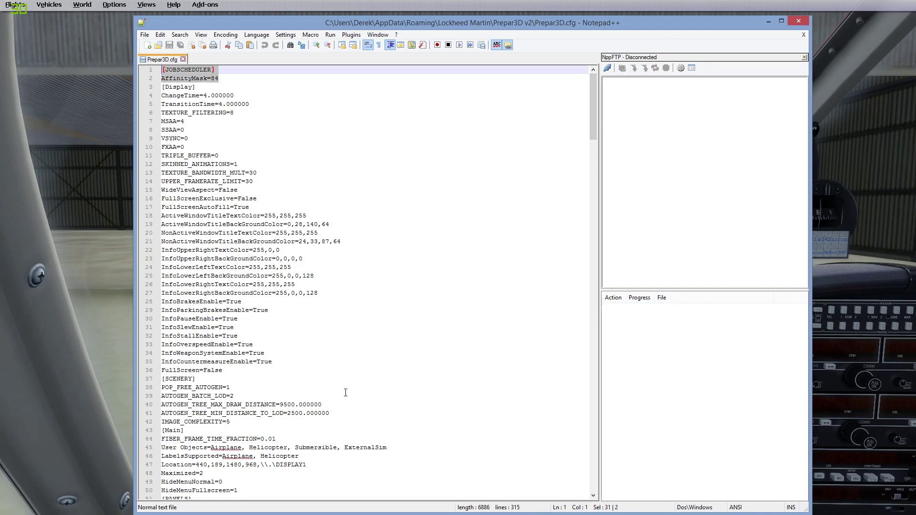
left_click_drag(303, 438, 155, 440)
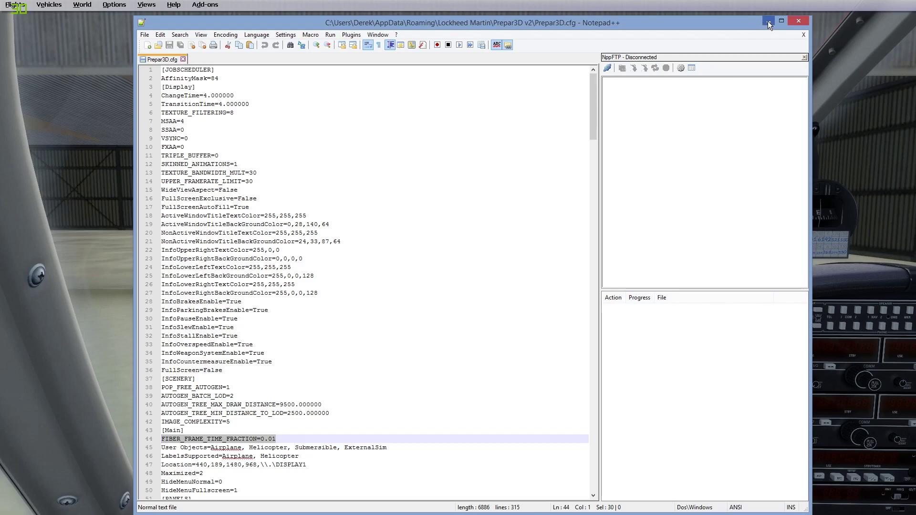
left_click(797, 21)
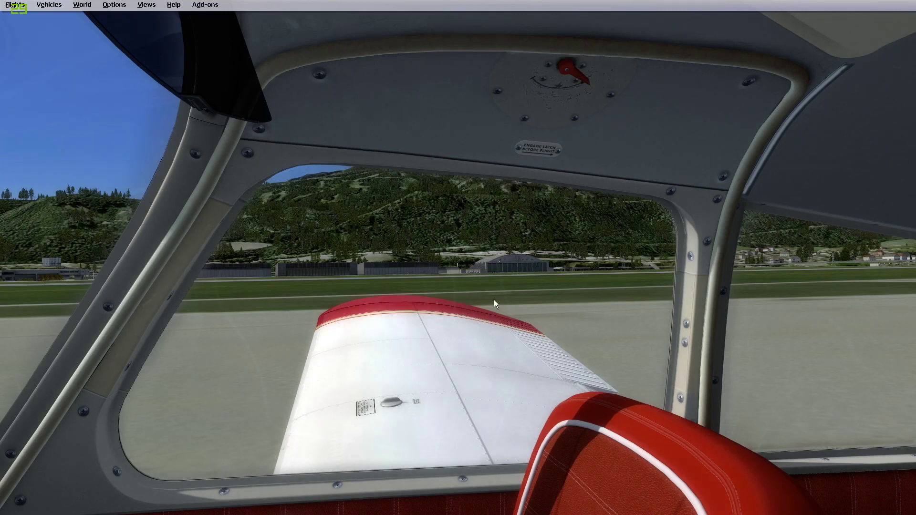
key("q")
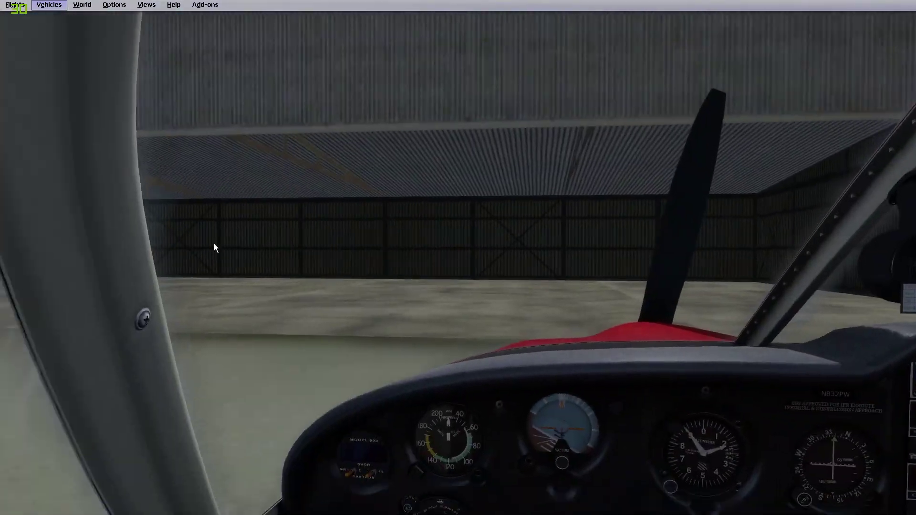
key("alt+Tab")
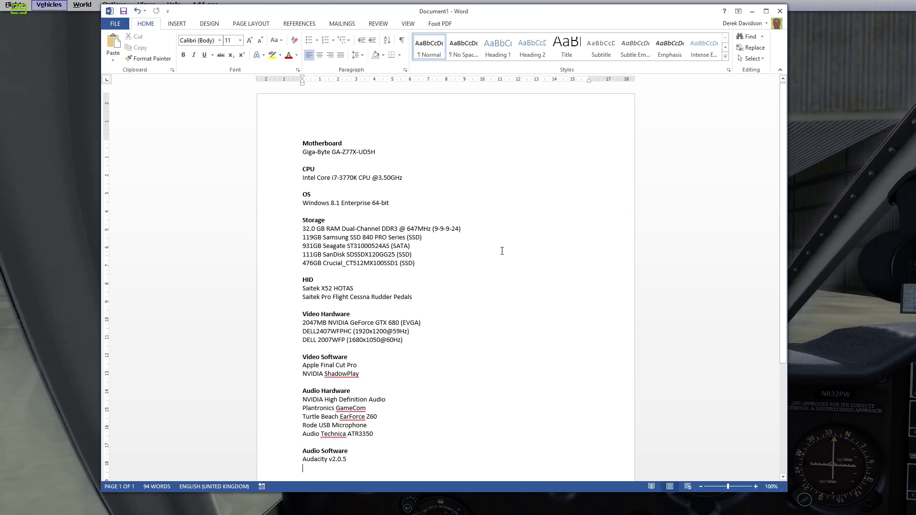
scroll(497, 335, "down", 1)
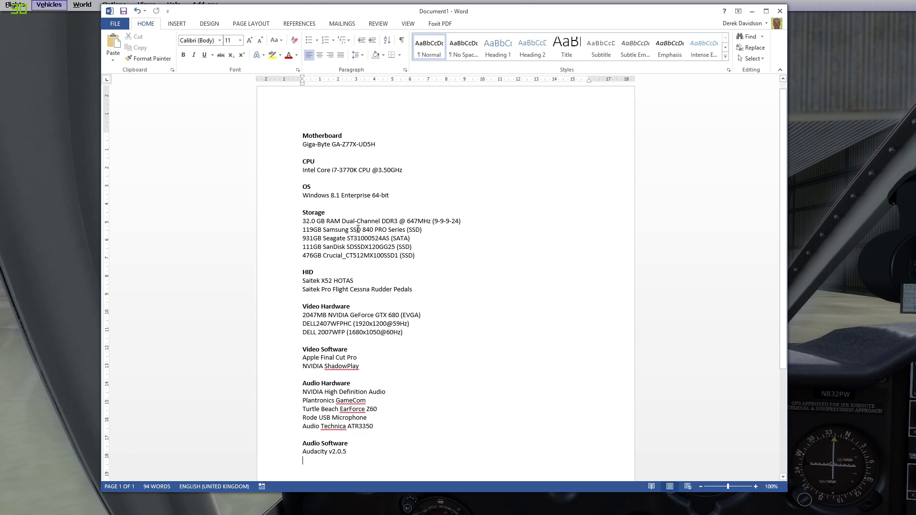
left_click_drag(350, 230, 389, 232)
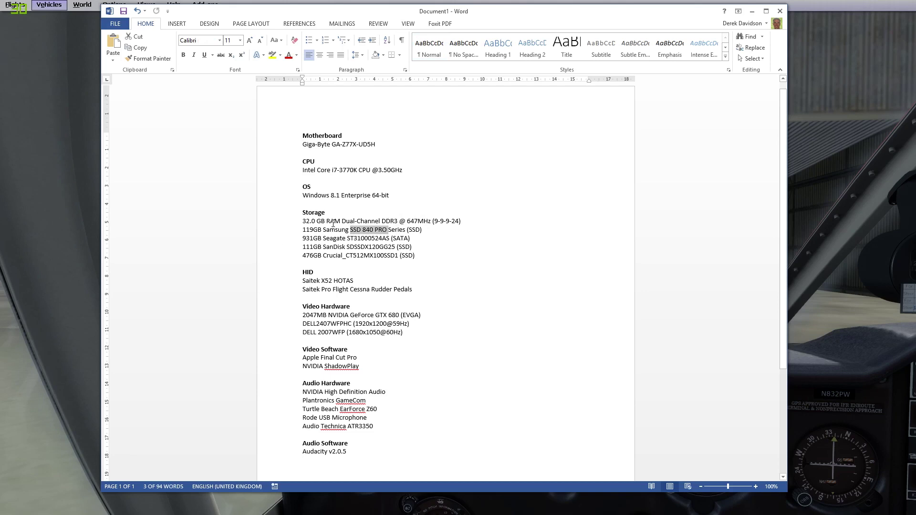
left_click_drag(326, 222, 432, 221)
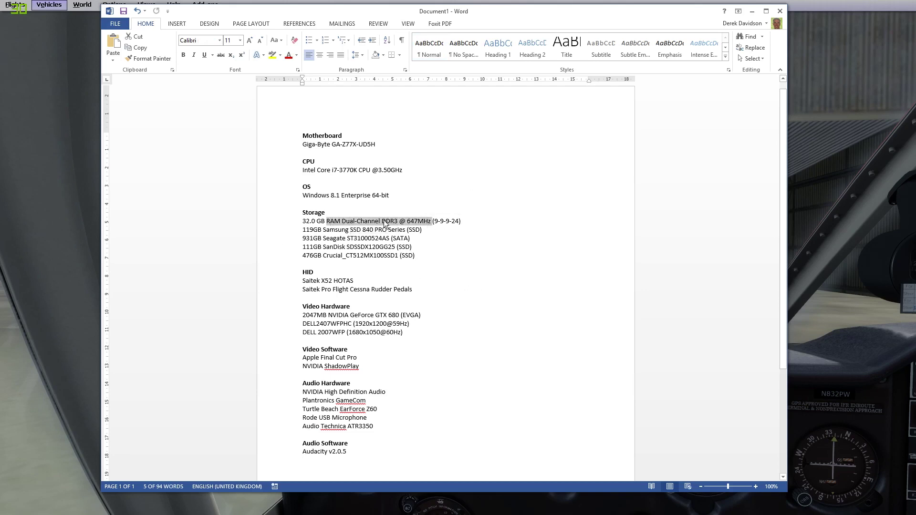
left_click_drag(302, 221, 382, 221)
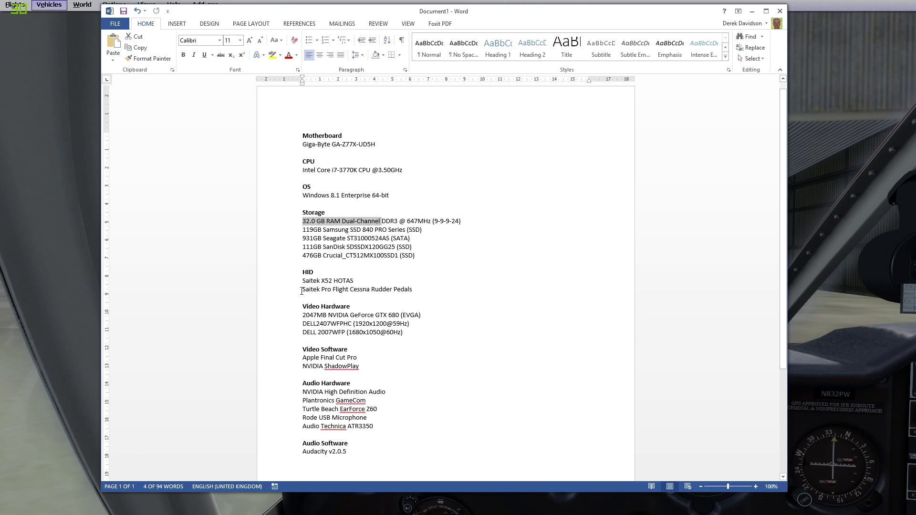
left_click_drag(302, 291, 410, 294)
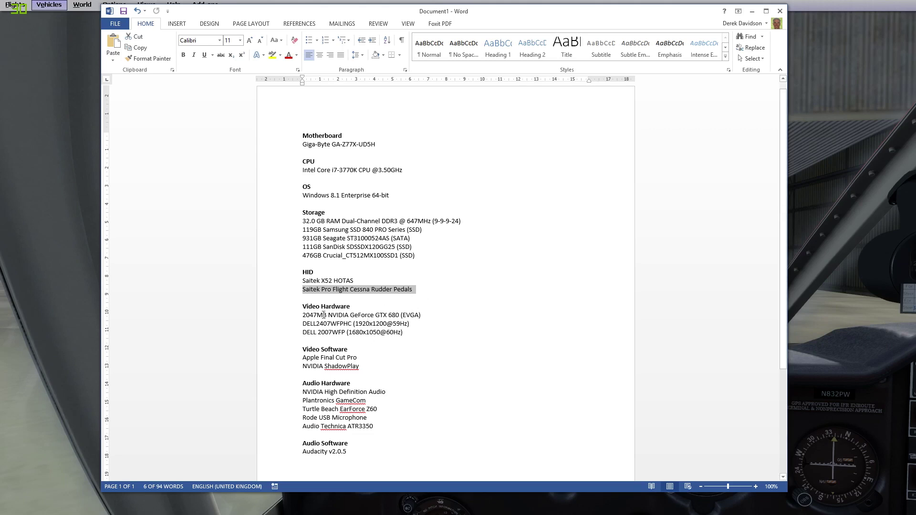
left_click_drag(302, 315, 429, 317)
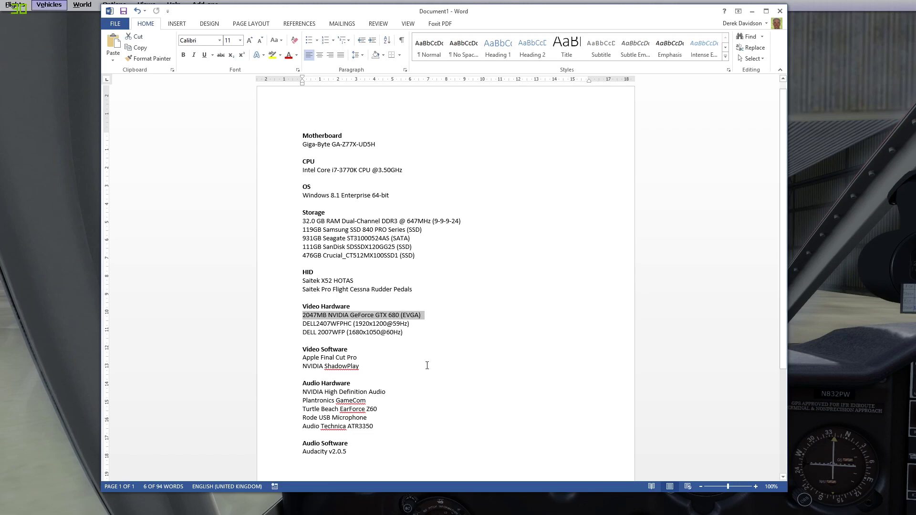
left_click_drag(359, 357, 290, 362)
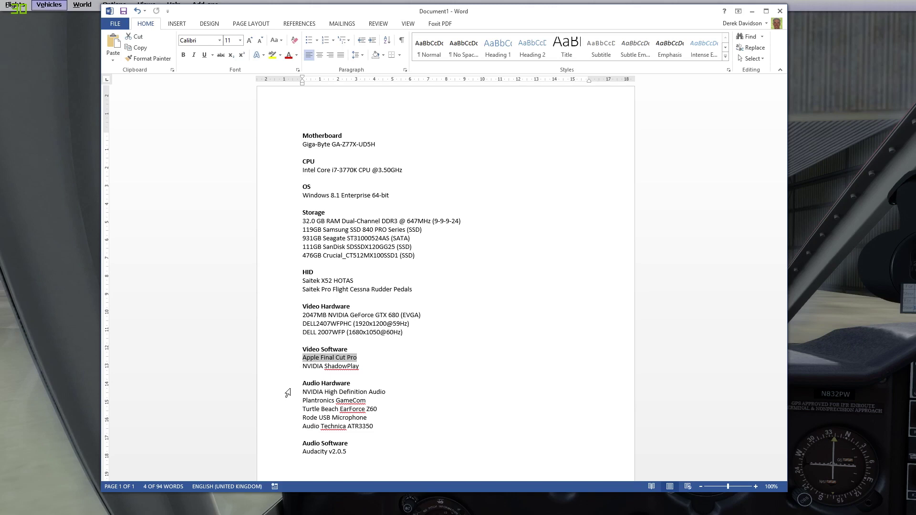
triple_click(371, 366)
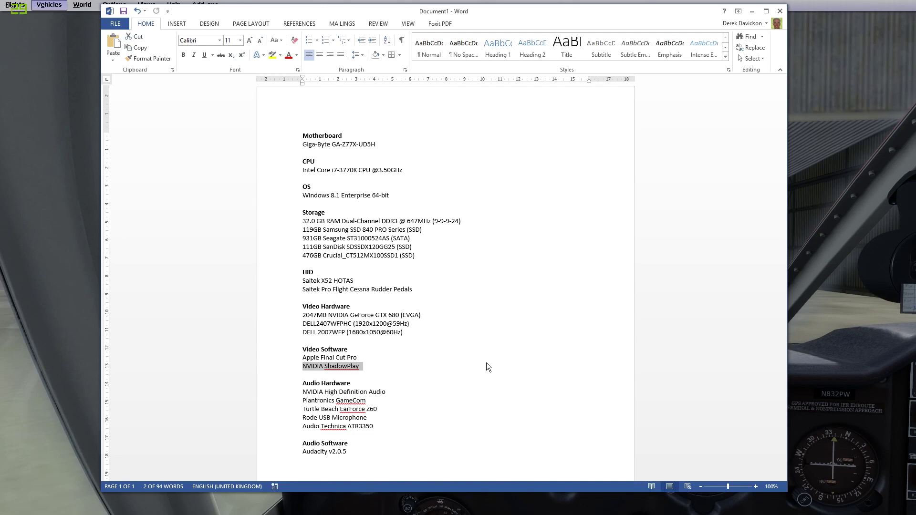
scroll(386, 413, "down", 2)
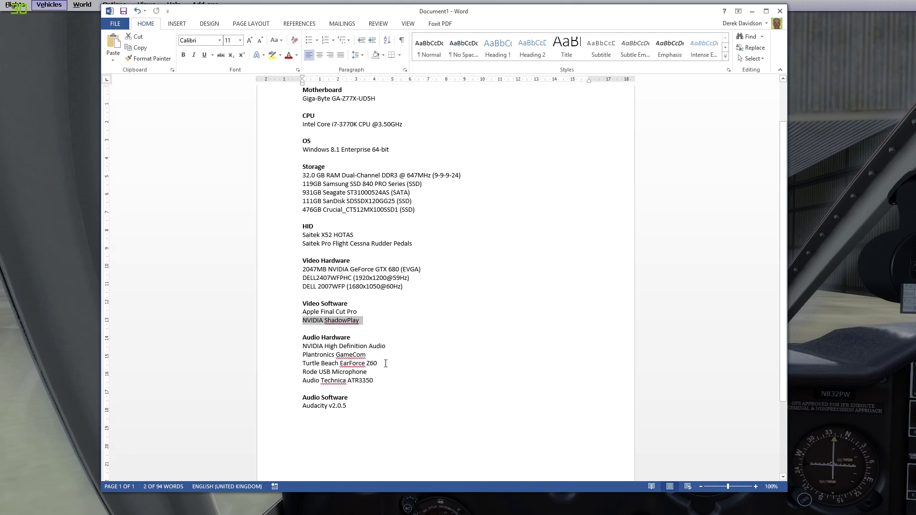
left_click_drag(302, 363, 381, 363)
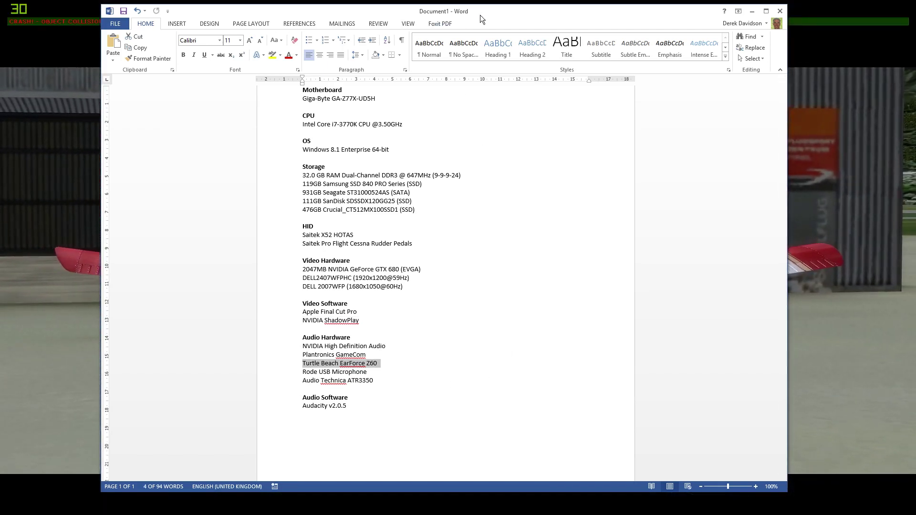
left_click_drag(480, 15, 530, 40)
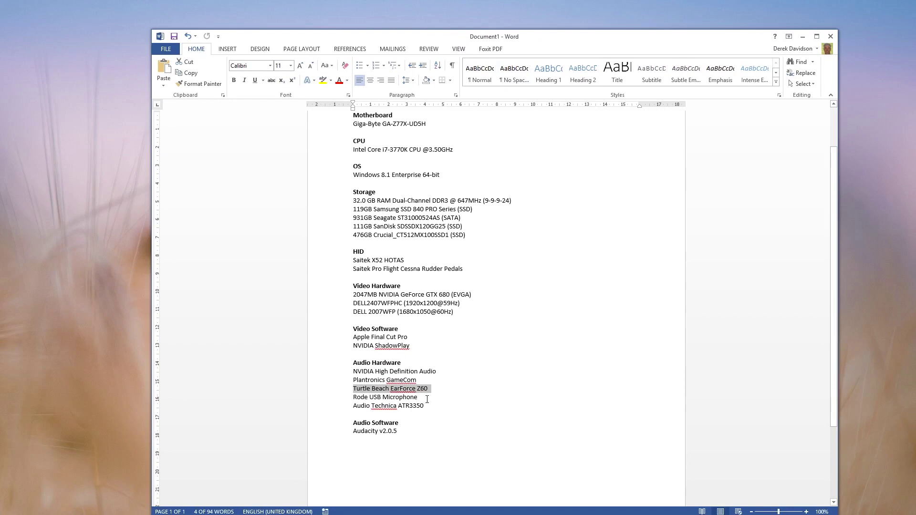
Step: Highlight the Audacity v2.0.5 entry in the Word hardware list and scroll through the document
left_click(426, 402)
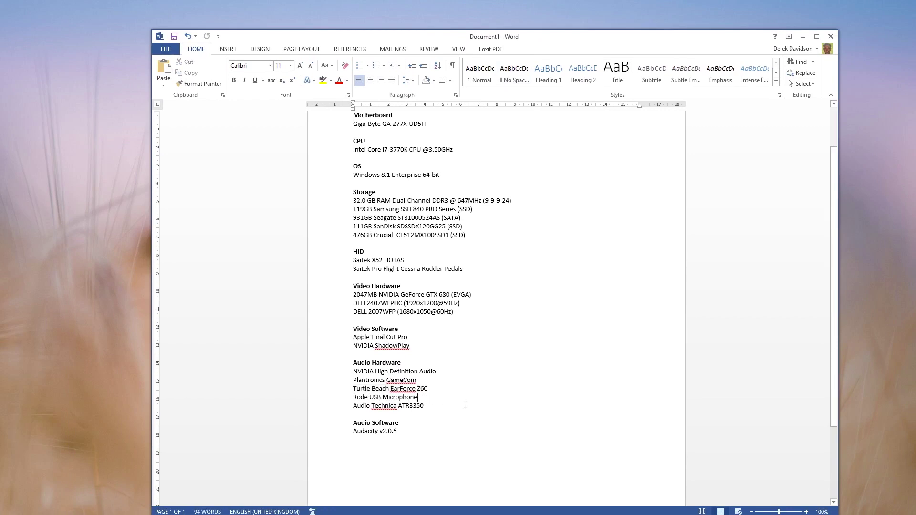
left_click_drag(365, 437, 479, 434)
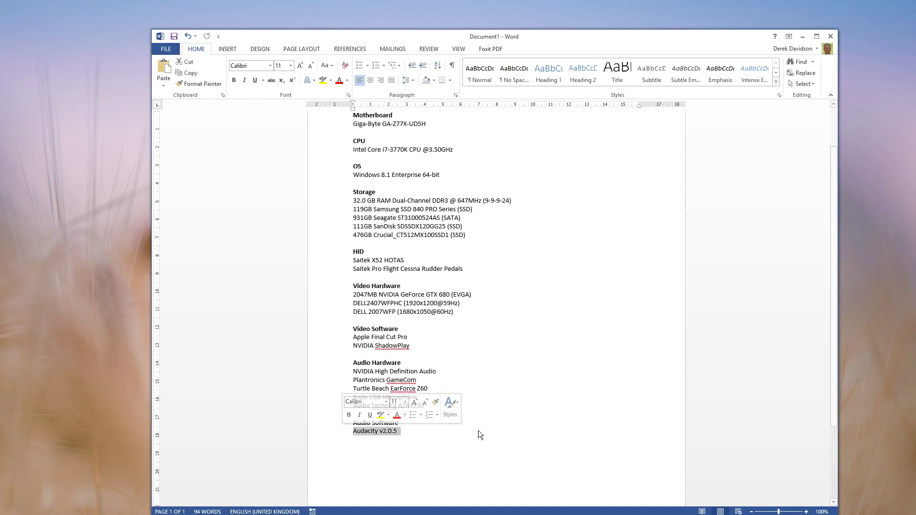
scroll(505, 446, "down", 2)
scroll(505, 440, "up", 2)
scroll(505, 440, "up", 2)
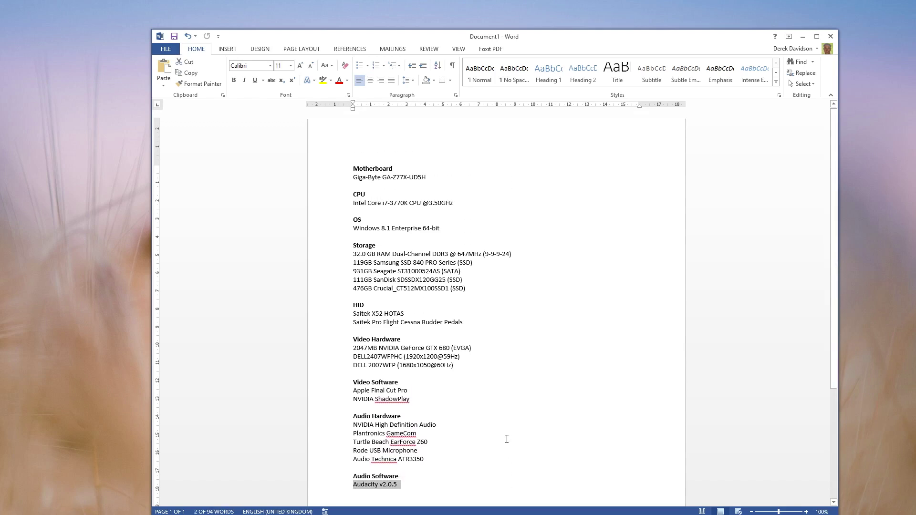
scroll(507, 433, "down", 1)
scroll(504, 431, "down", 1)
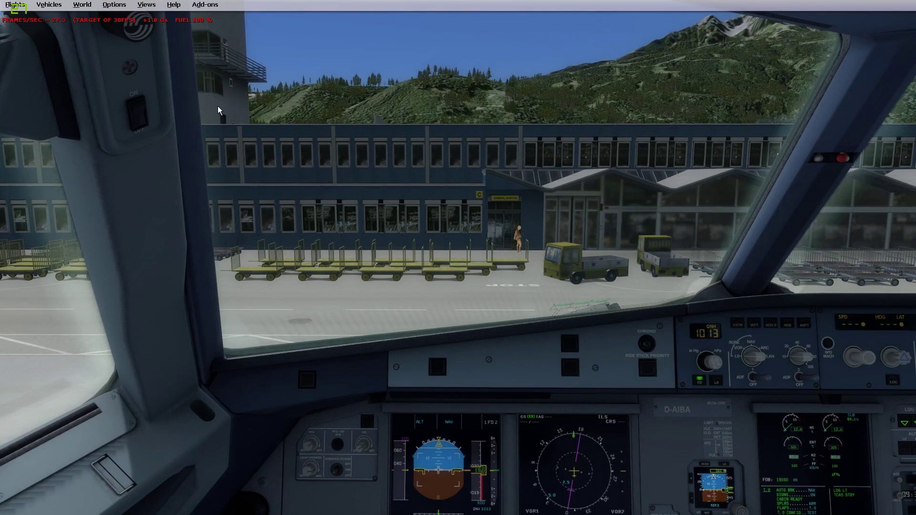
Step: Show the Shift+Z position, altitude and wind readout, then bring up the Add-ons menu
key("shift+z")
key("shift+z")
left_click(115, 5)
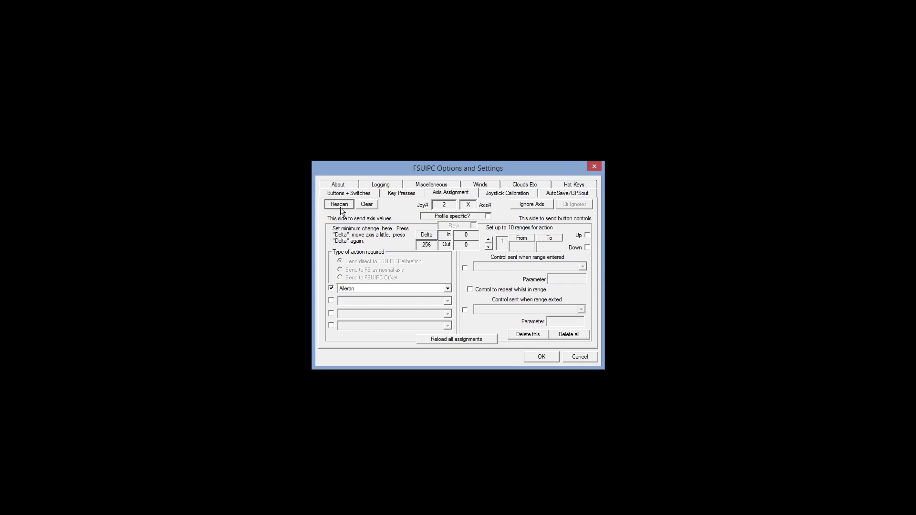
Step: Rescan FSUIPC axes, then view the Joystick Calibration values for the main flight controls
left_click(339, 205)
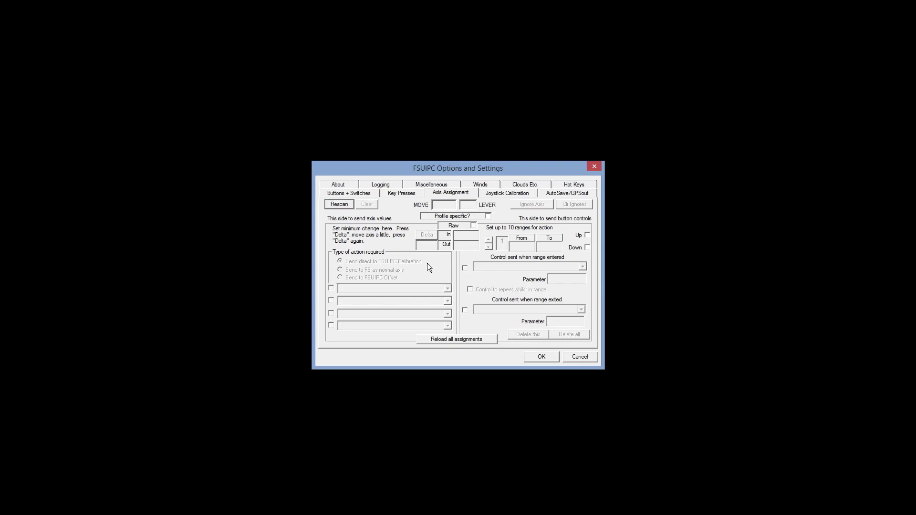
left_click(505, 188)
left_click(510, 185)
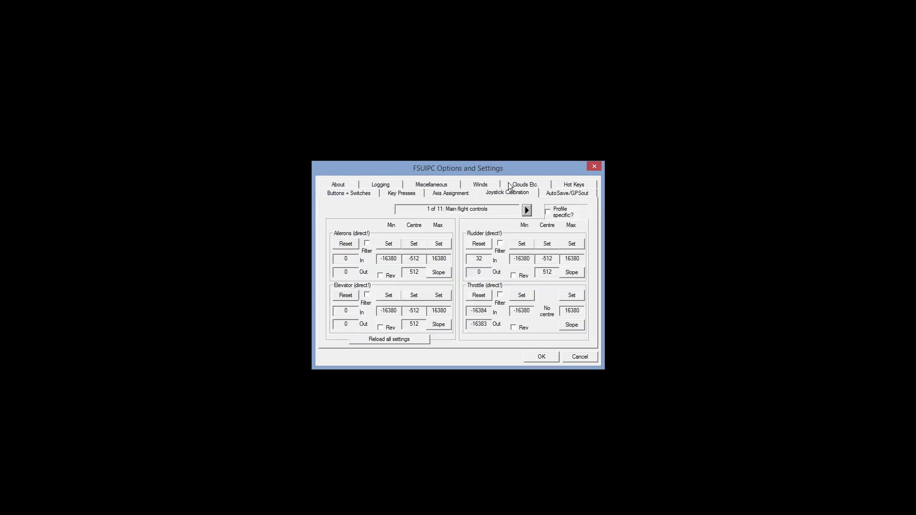